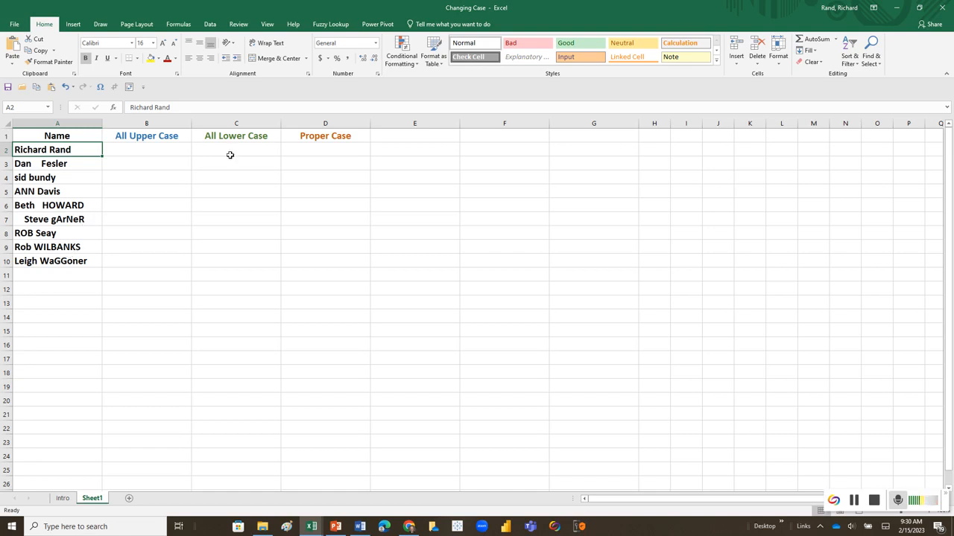
{"action": "left_click", "coordinate": [186, 135]}
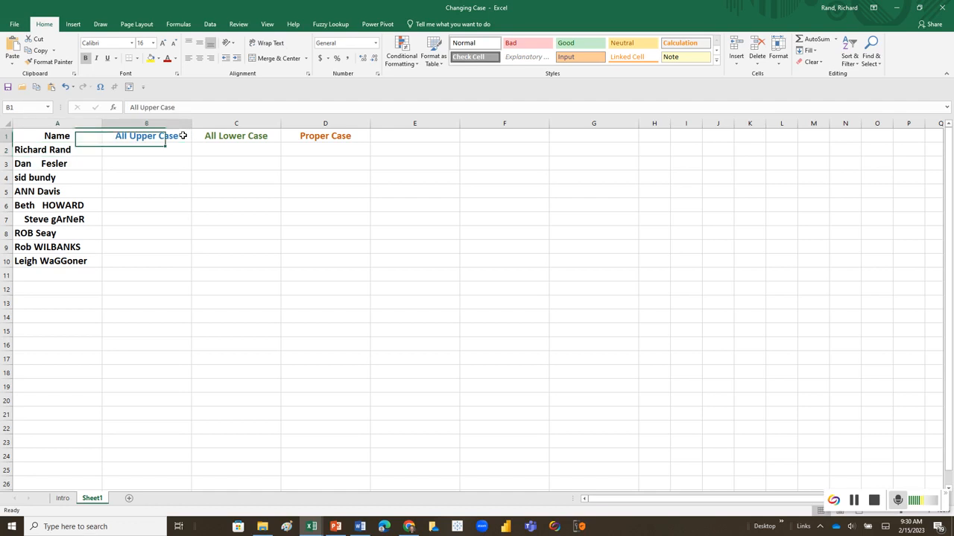
{"action": "left_click", "coordinate": [236, 138]}
{"action": "left_click", "coordinate": [298, 137]}
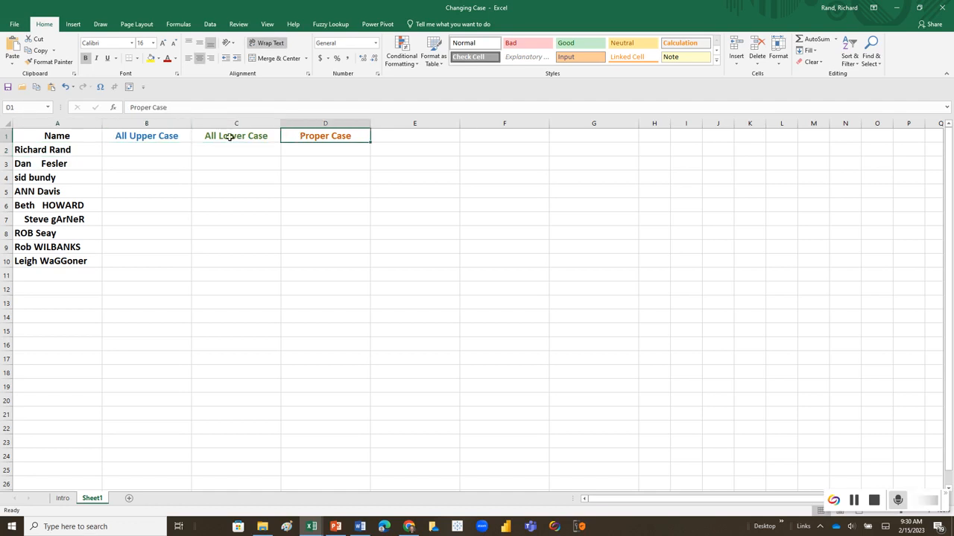
Step: Enter =UPPER(A2) in B2 and fill it down through B10 to convert the names to upper case
{"action": "left_click", "coordinate": [159, 148]}
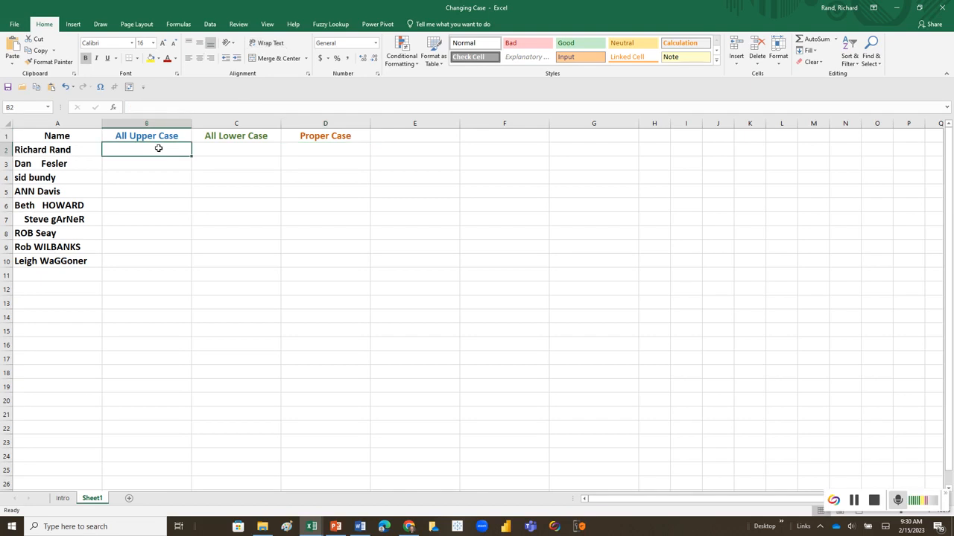
{"action": "type", "text": "=upper"}
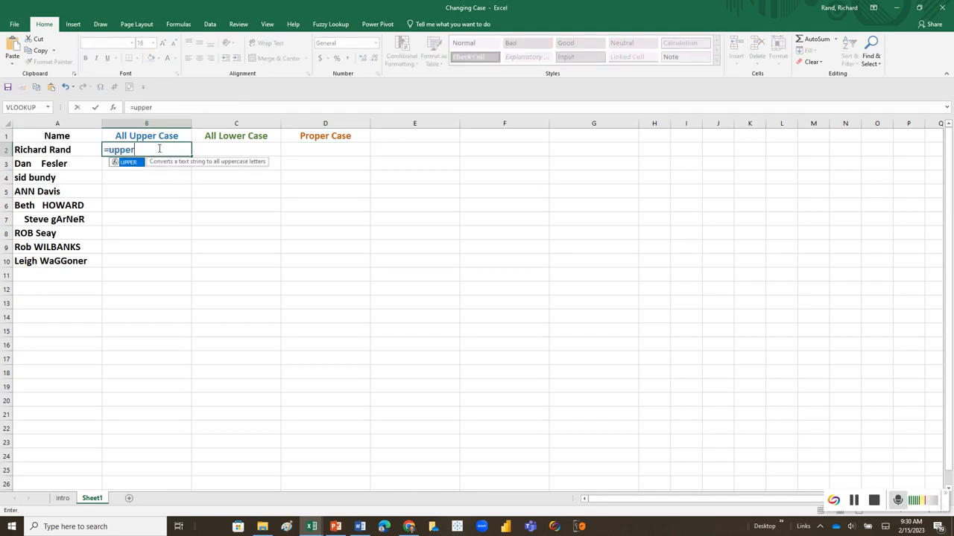
{"action": "type", "text": "("}
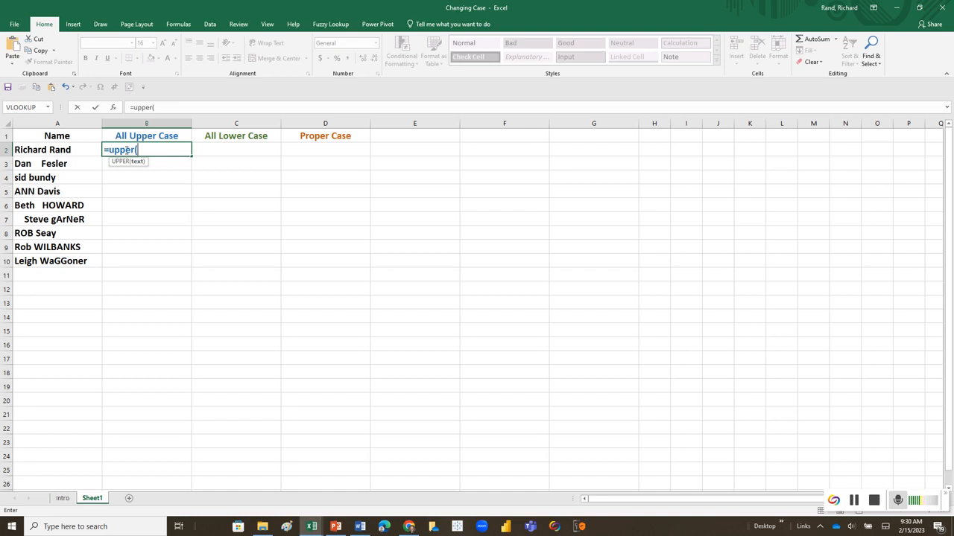
{"action": "left_click", "coordinate": [82, 148]}
{"action": "type", "text": ")"}
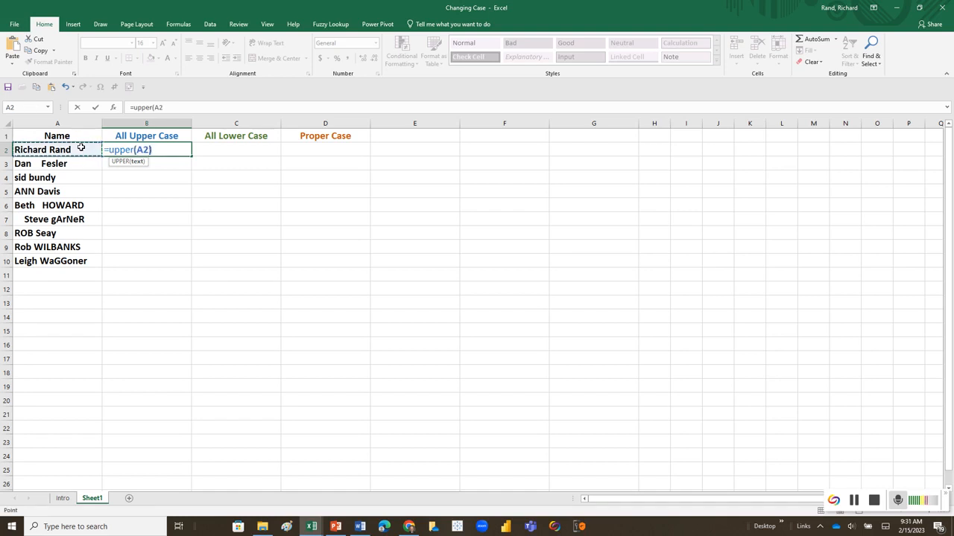
{"action": "key", "text": "Return"}
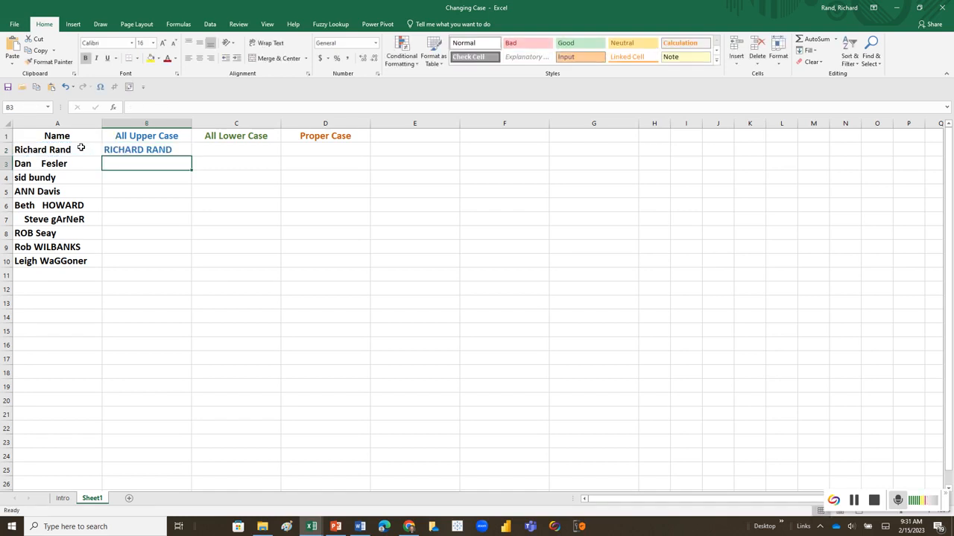
{"action": "left_click", "coordinate": [186, 150]}
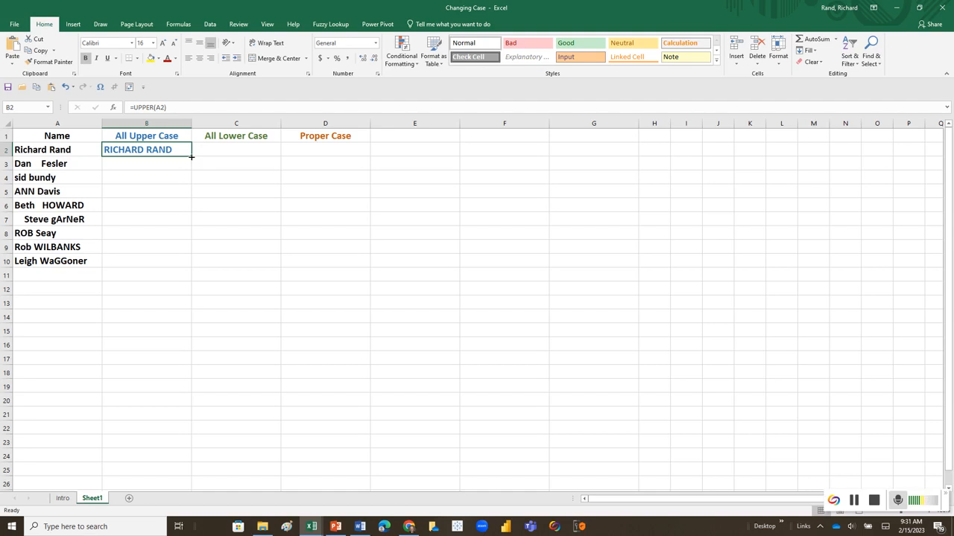
{"action": "double_click", "coordinate": [191, 157]}
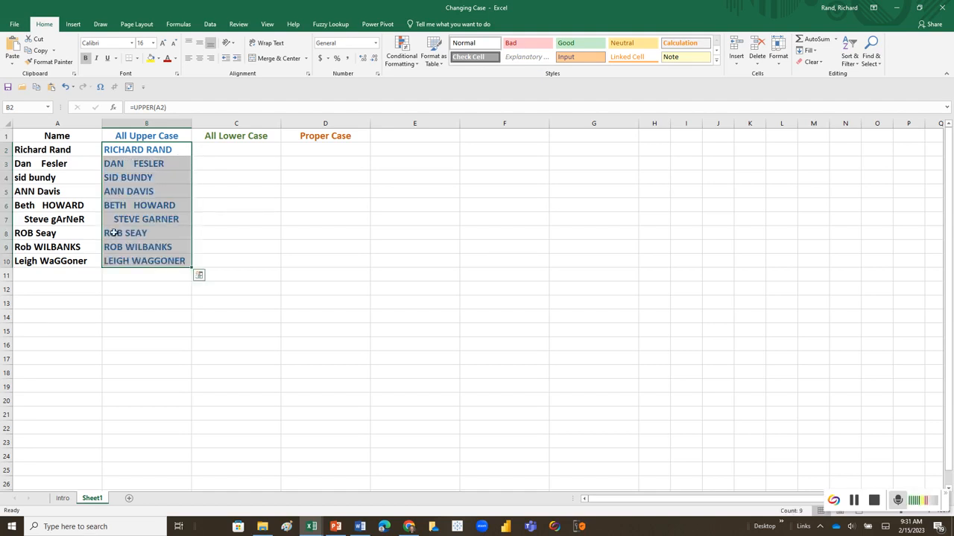
Step: Enter =LOWER(A2) in C2 and fill it down through C10 to convert the names to lower case
{"action": "left_click", "coordinate": [216, 149]}
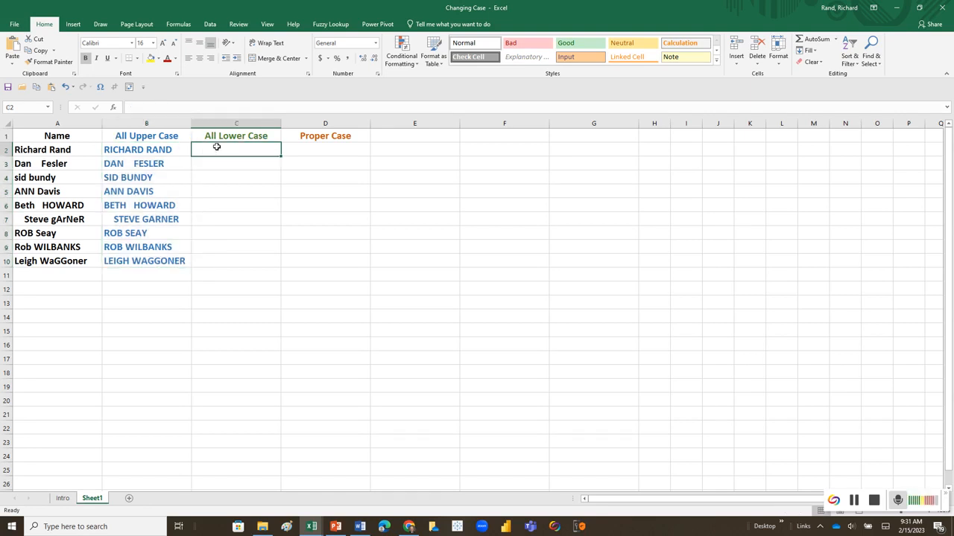
{"action": "type", "text": "=lower("}
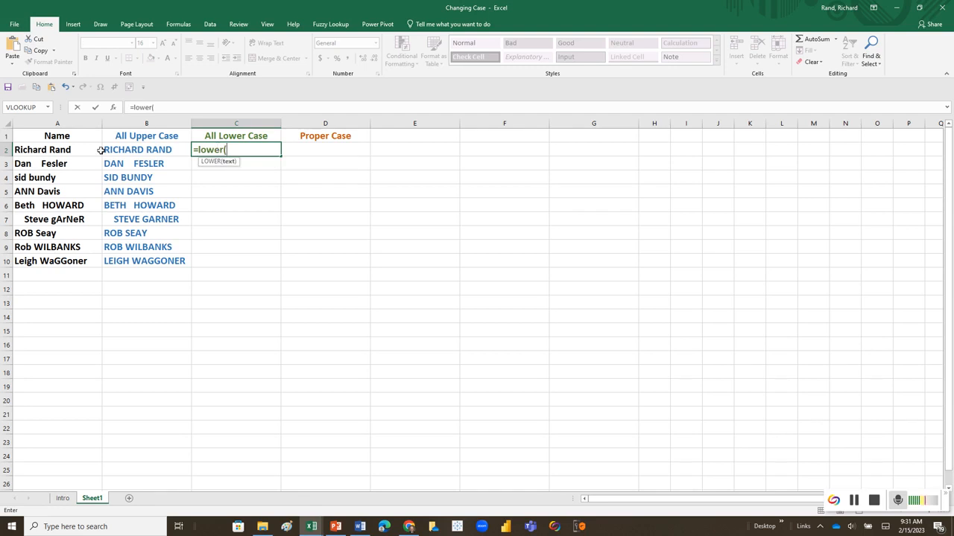
{"action": "left_click", "coordinate": [76, 149]}
{"action": "type", "text": ")"}
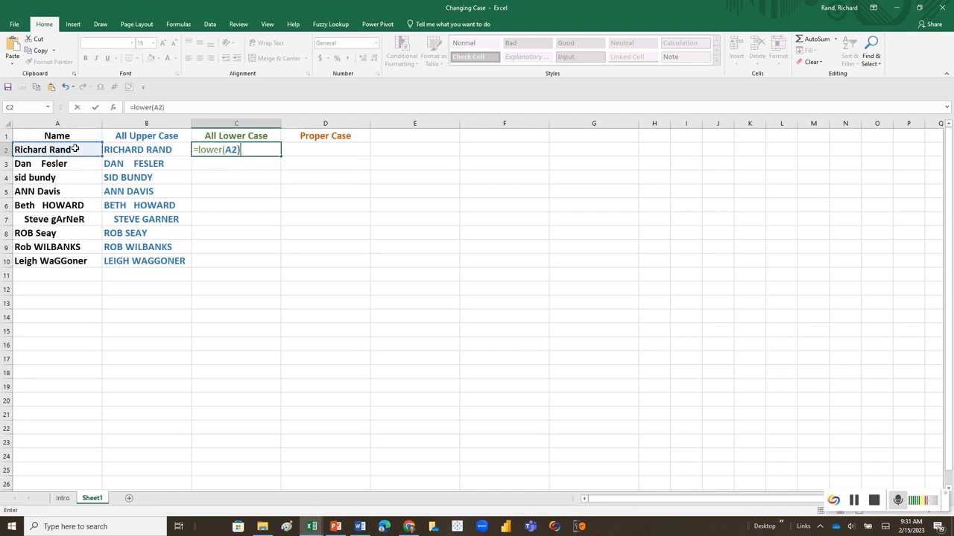
{"action": "key", "text": "Return"}
{"action": "left_click", "coordinate": [261, 150]}
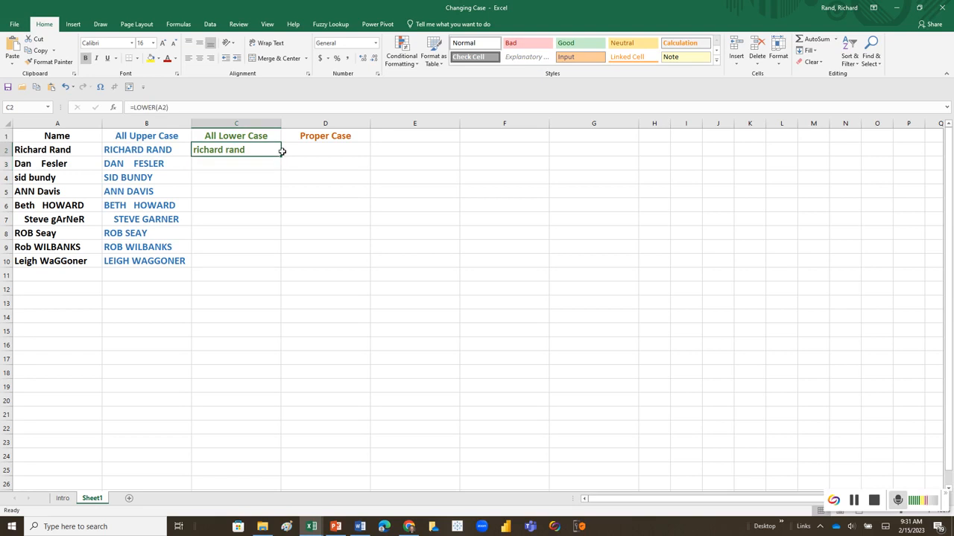
{"action": "double_click", "coordinate": [281, 156]}
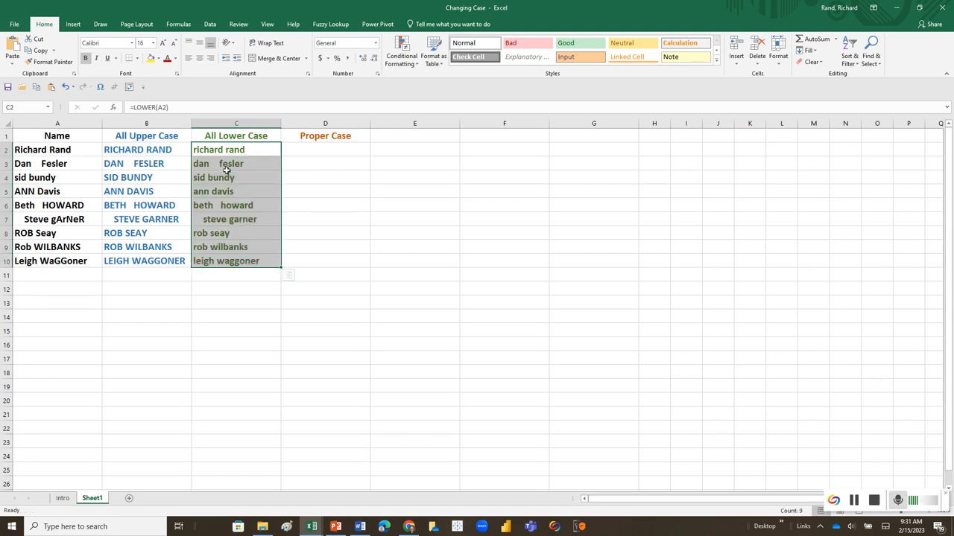
Step: Enter =PROPER(A2) in D2 and fill it down through D10 to convert the names to proper case
{"action": "left_click", "coordinate": [324, 147]}
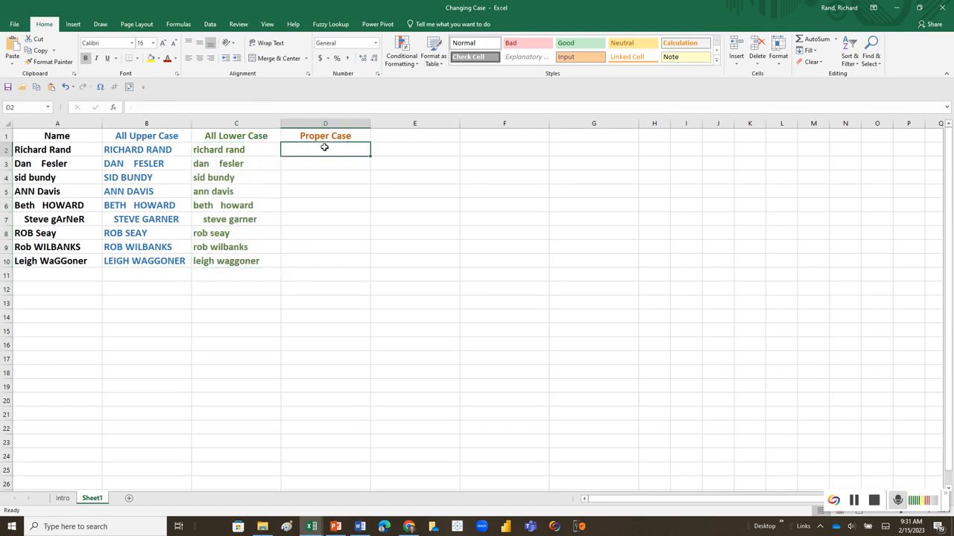
{"action": "type", "text": "="}
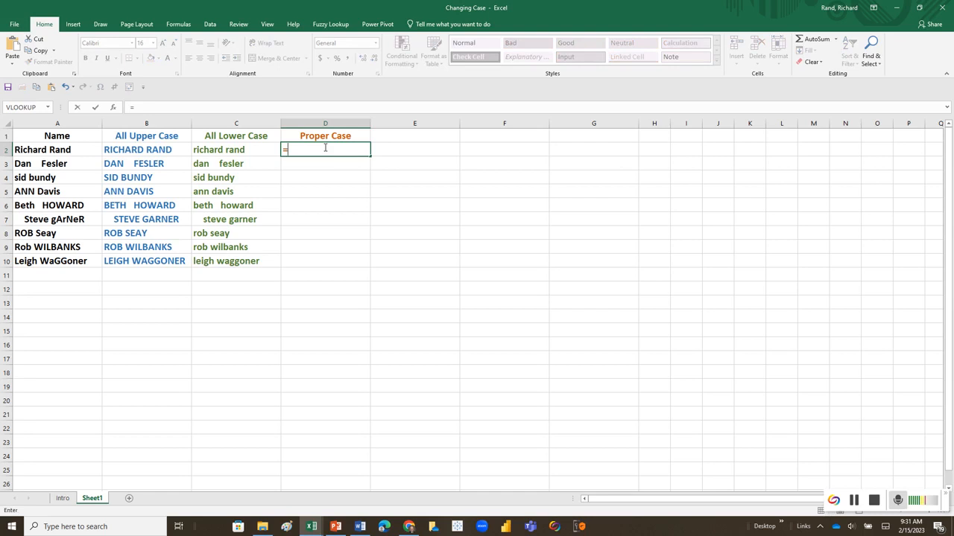
{"action": "type", "text": "perope"}
{"action": "key", "text": "BackSpace"}
{"action": "key", "text": "BackSpace"}
{"action": "key", "text": "BackSpace"}
{"action": "key", "text": "BackSpace"}
{"action": "key", "text": "BackSpace"}
{"action": "type", "text": "roper"}
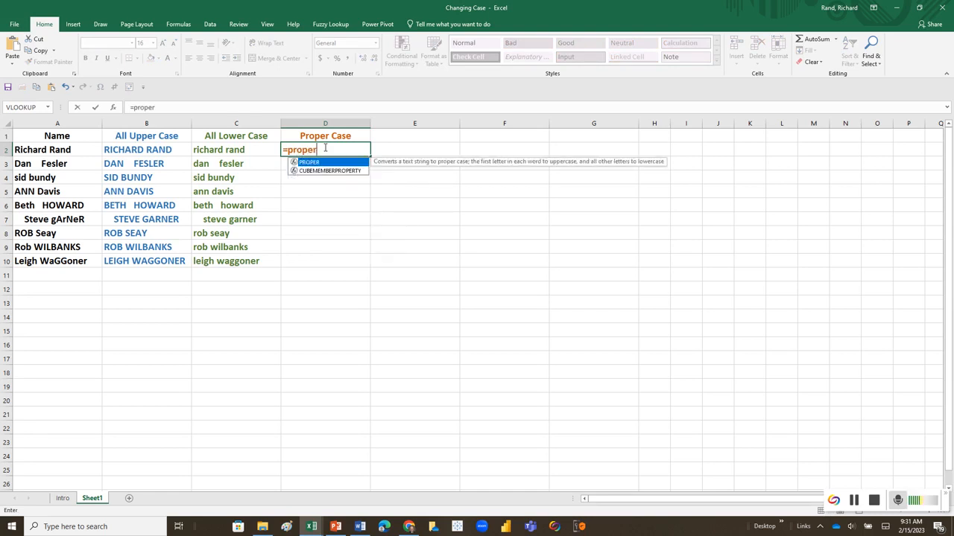
{"action": "type", "text": "("}
{"action": "left_click", "coordinate": [78, 150]}
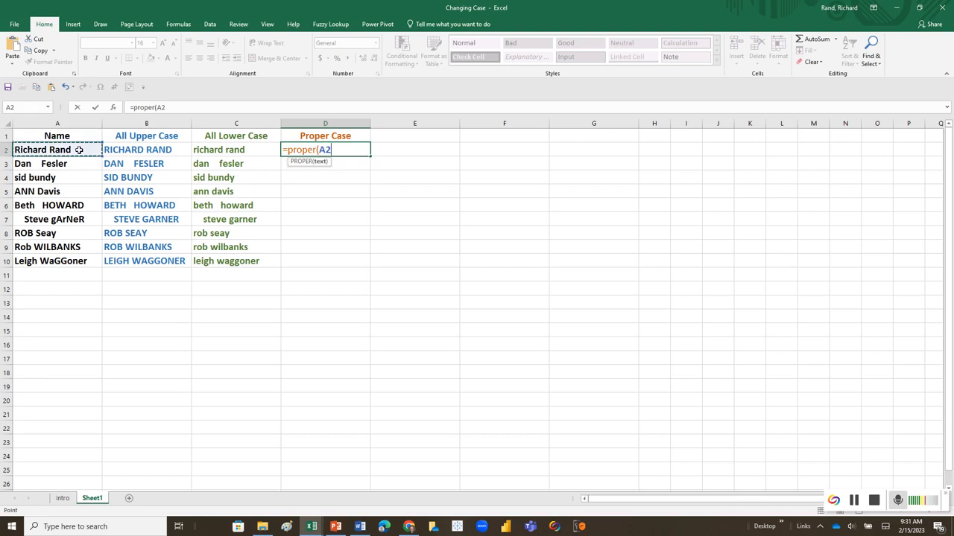
{"action": "key", "text": "Return"}
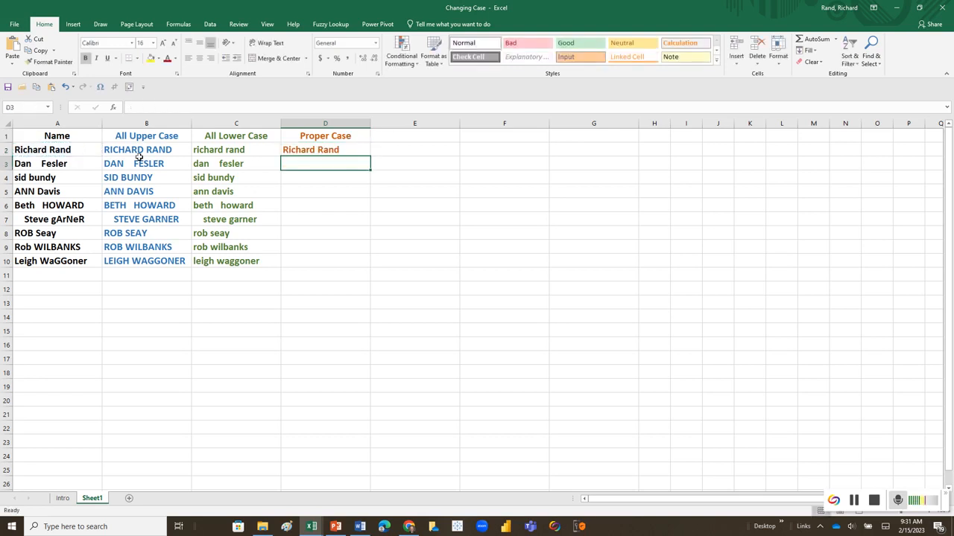
{"action": "left_click", "coordinate": [298, 152]}
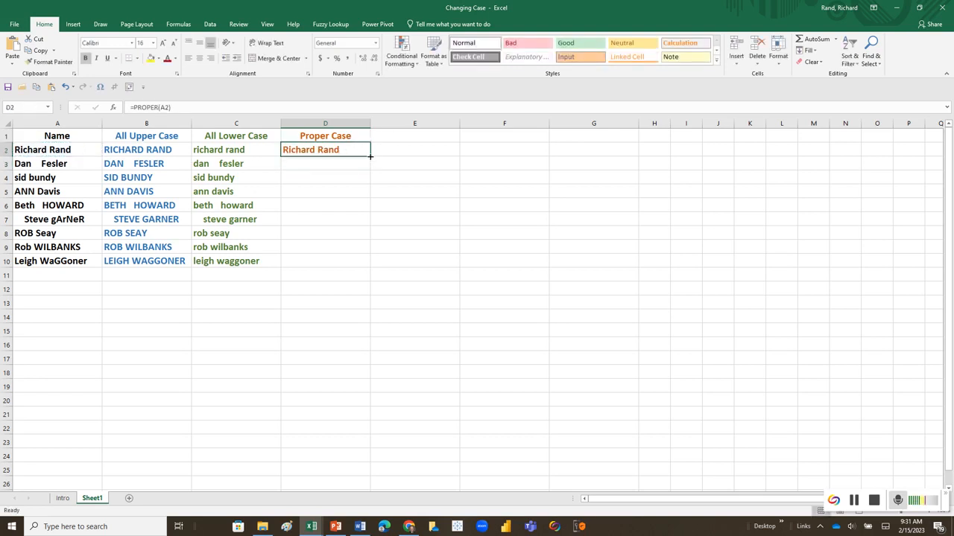
{"action": "double_click", "coordinate": [369, 156]}
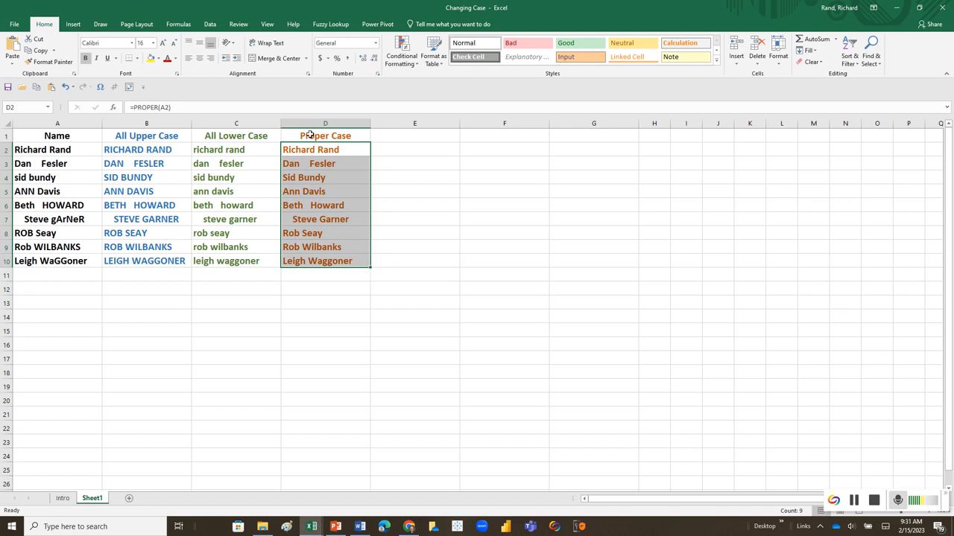
Step: Enter =TRIM(D2) in E2 and fill it down through E10 to remove extra spaces from the proper-case names
{"action": "left_click", "coordinate": [420, 148]}
{"action": "type", "text": "="}
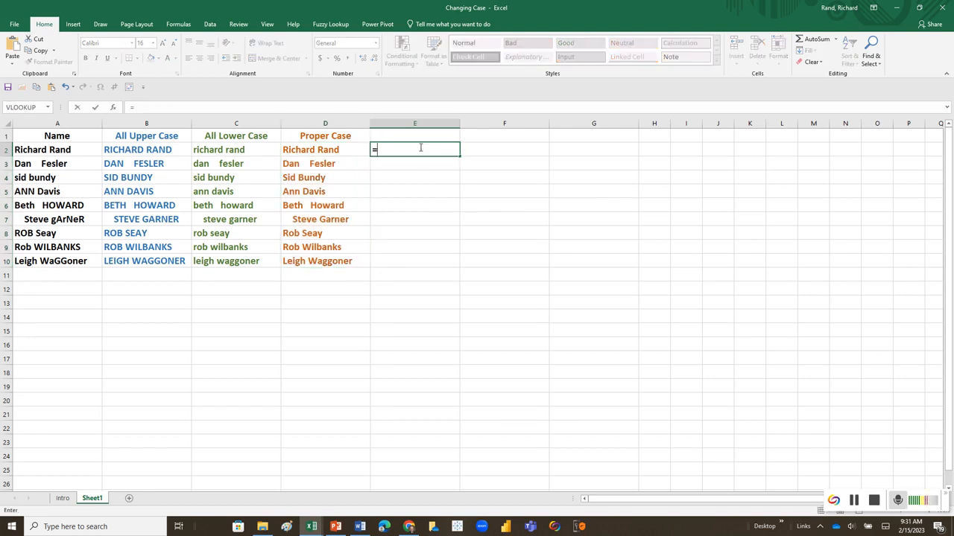
{"action": "type", "text": "trim"}
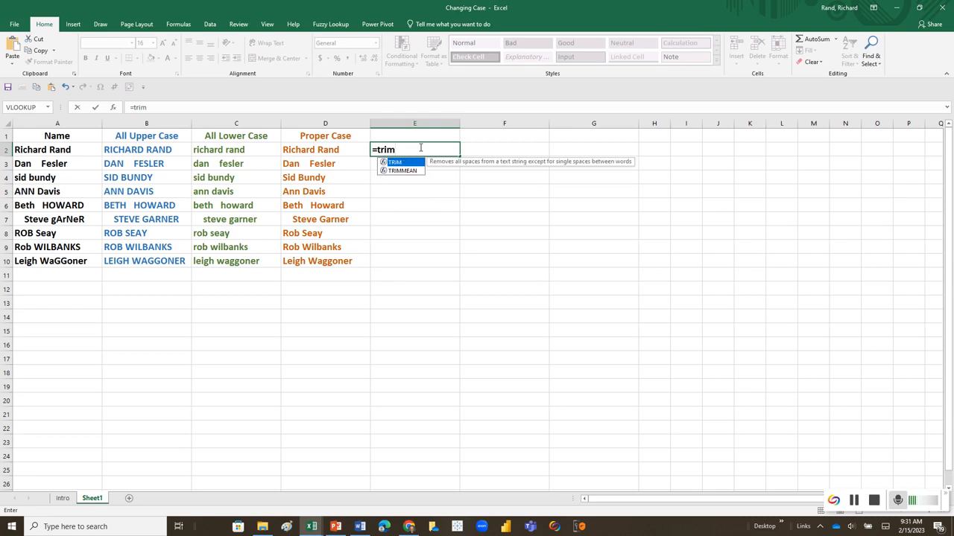
{"action": "type", "text": "("}
{"action": "left_click", "coordinate": [358, 152]}
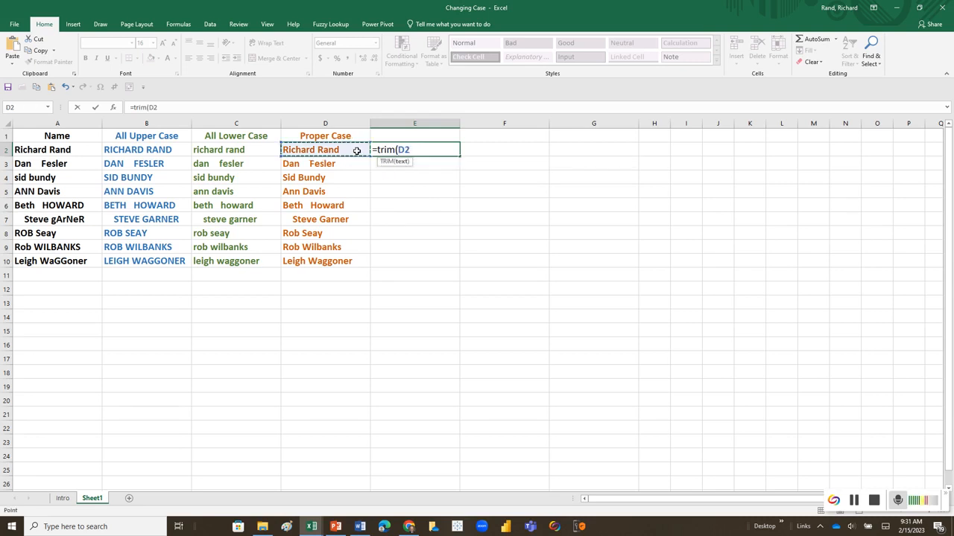
{"action": "type", "text": ")"}
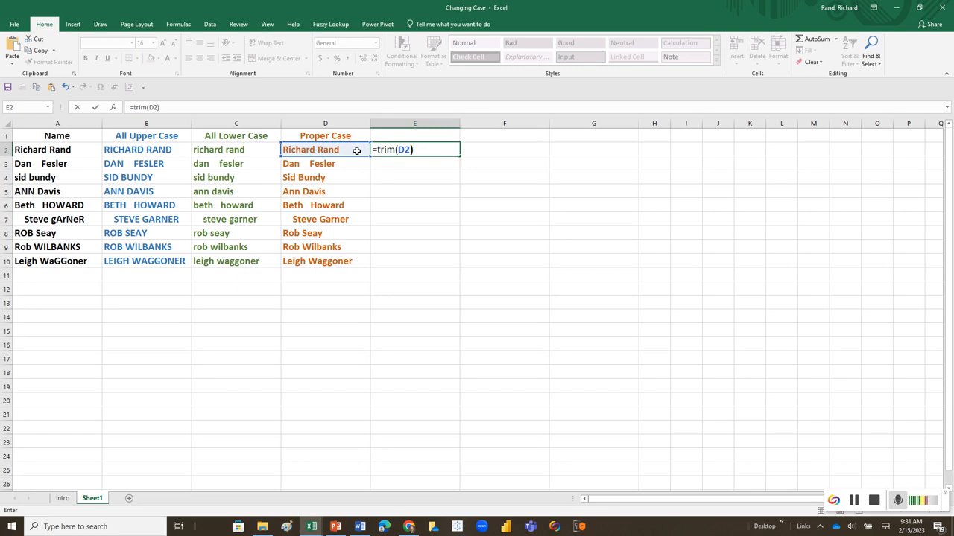
{"action": "key", "text": "Return"}
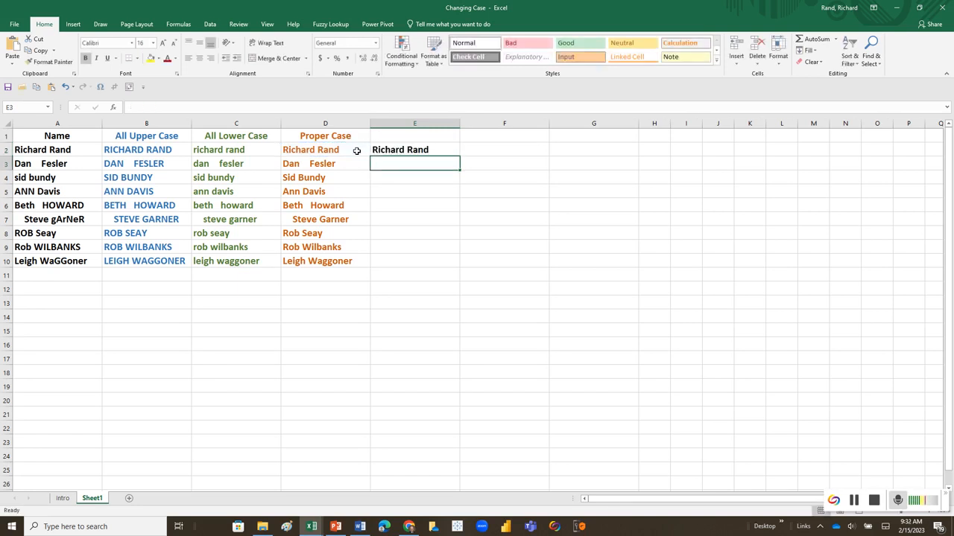
{"action": "left_click", "coordinate": [439, 151]}
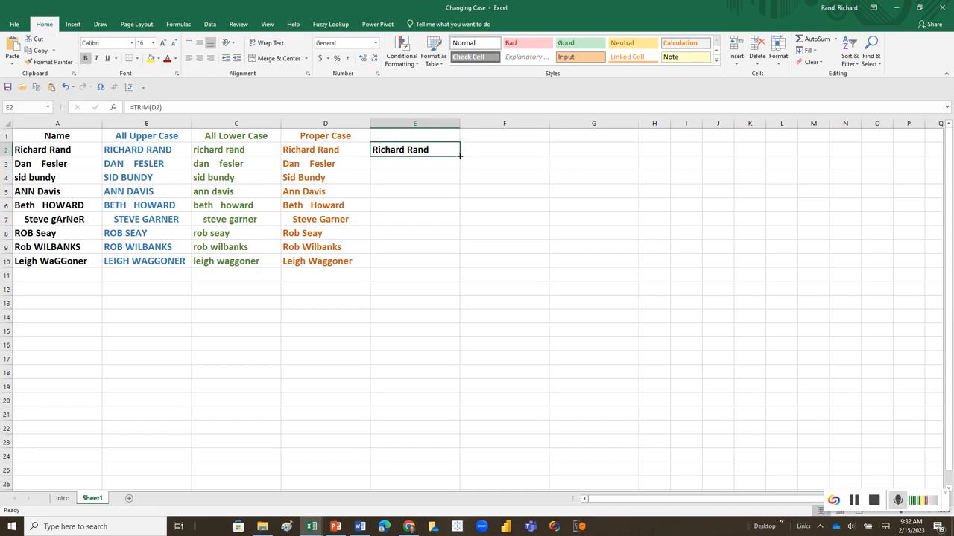
{"action": "double_click", "coordinate": [458, 154]}
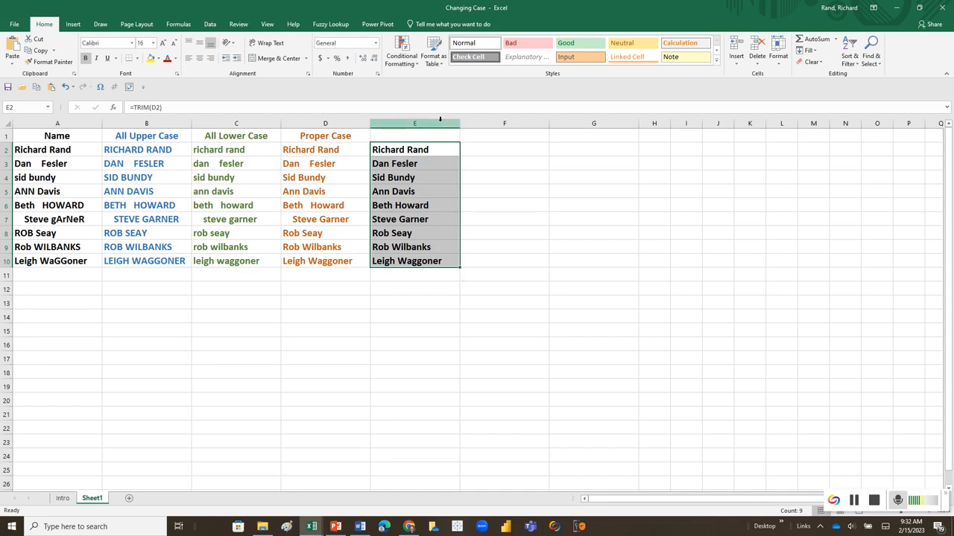
Step: Delete column E containing the trimmed names
{"action": "left_click", "coordinate": [440, 119]}
{"action": "right_click", "coordinate": [441, 122]}
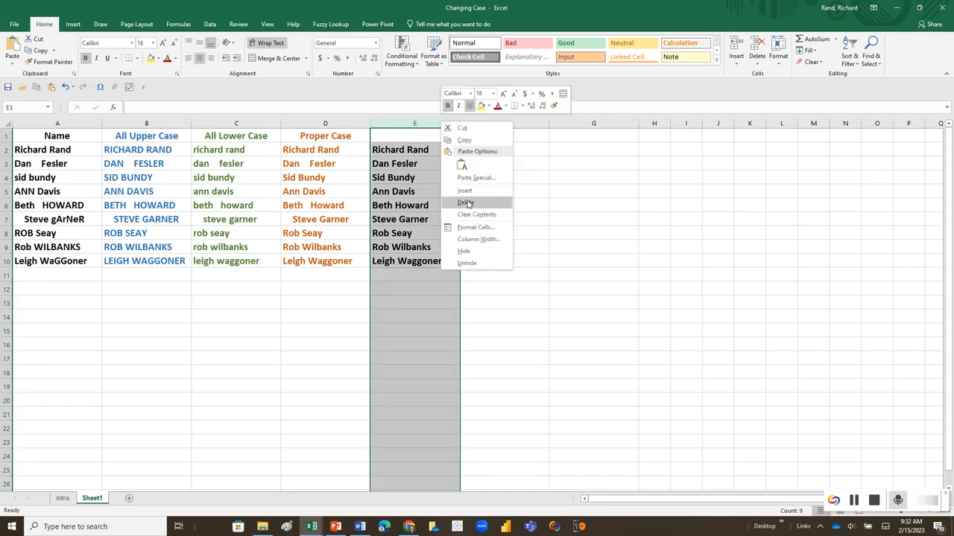
{"action": "left_click", "coordinate": [466, 202]}
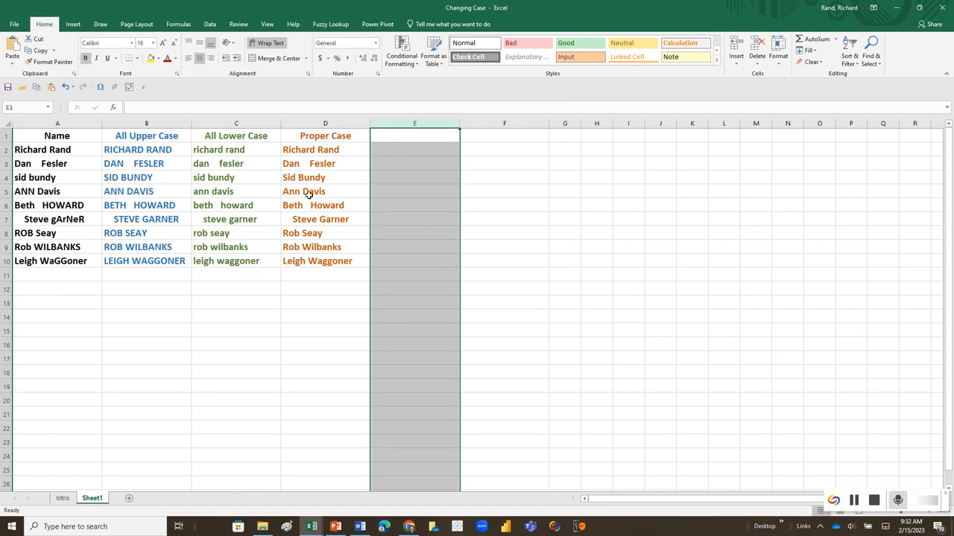
Step: Enter =PROPER(TRIM(A2)) in E2 and fill it down through E10 to get proper-case names without extra spaces
{"action": "left_click", "coordinate": [387, 149]}
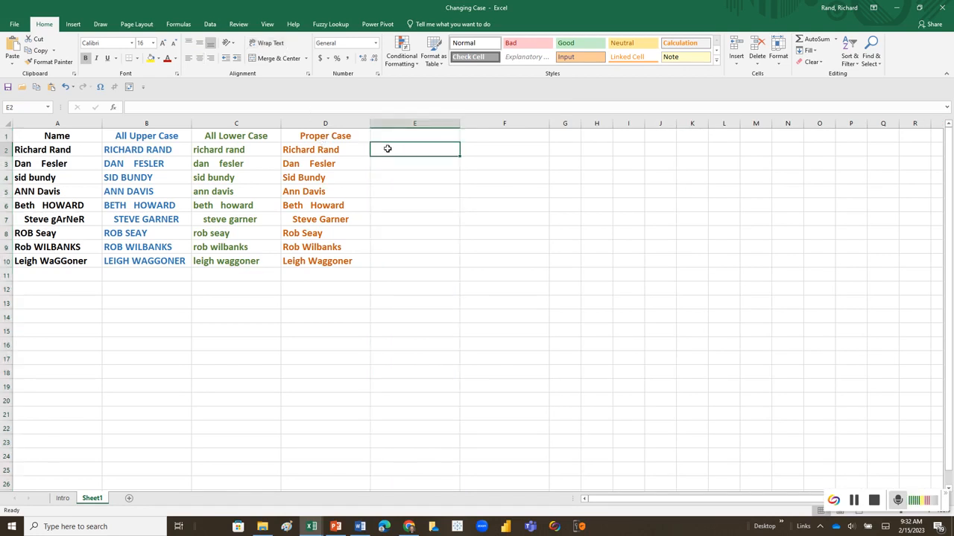
{"action": "type", "text": "=p"}
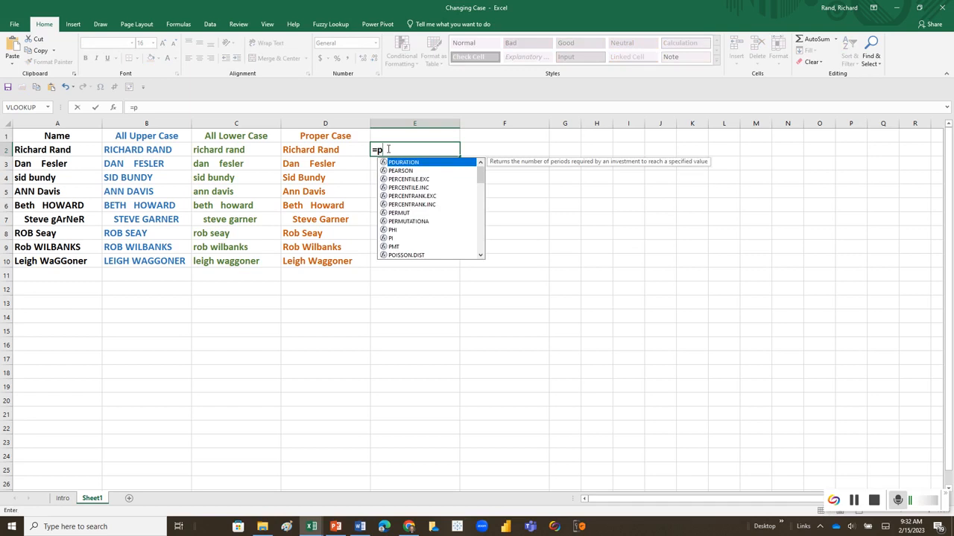
{"action": "type", "text": "roper("}
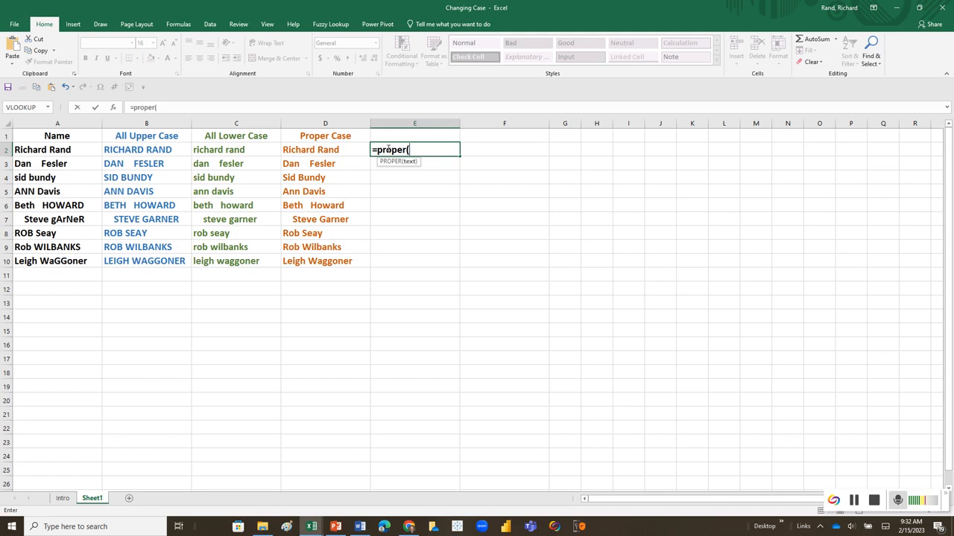
{"action": "type", "text": "trim"}
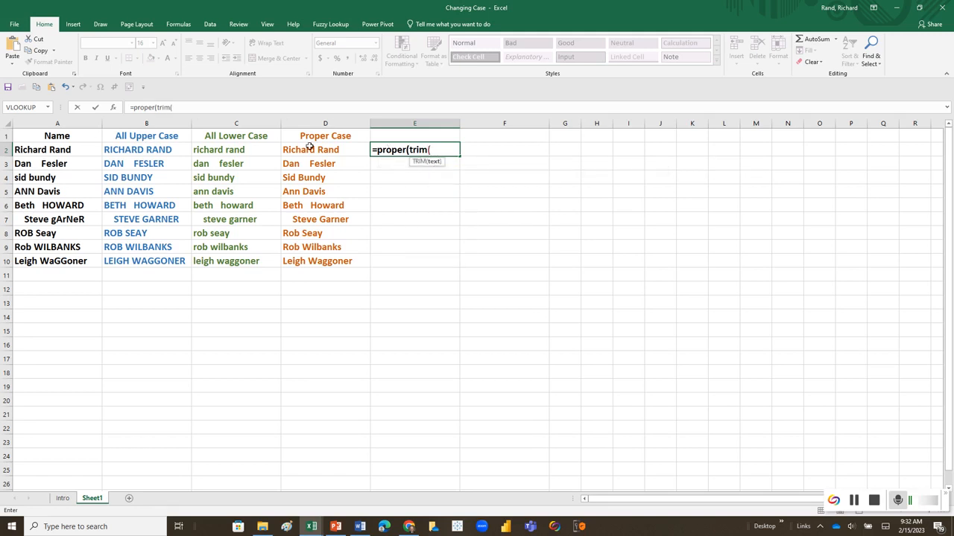
{"action": "left_click", "coordinate": [56, 149]}
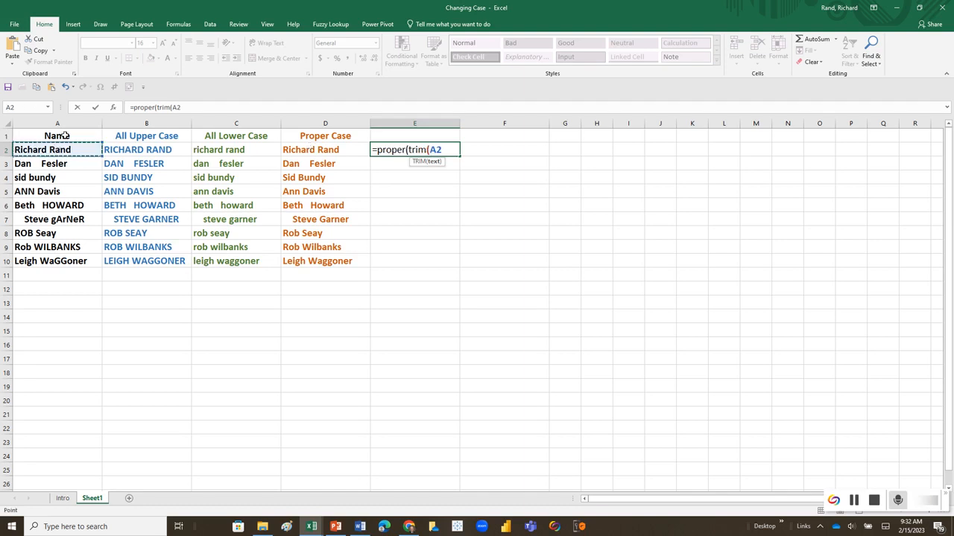
{"action": "type", "text": "))"}
{"action": "key", "text": "Return"}
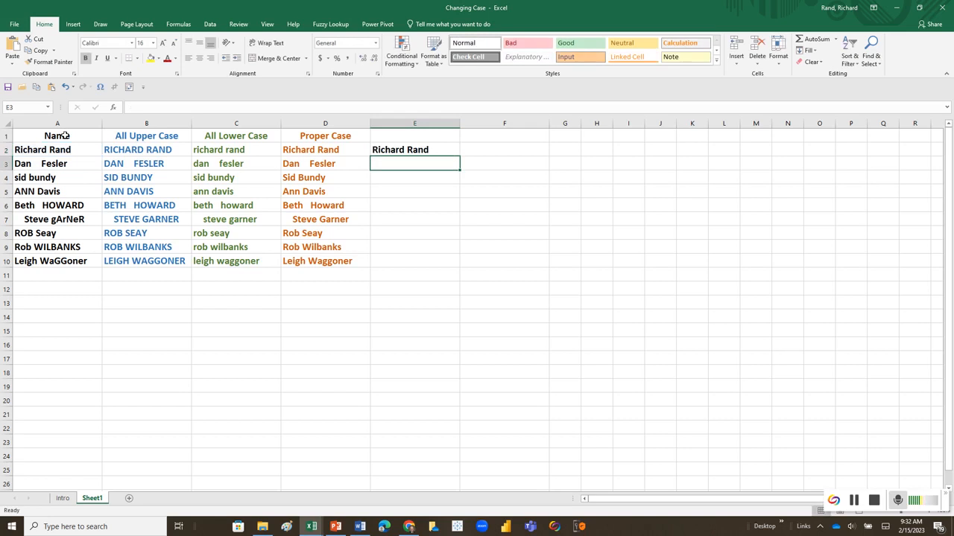
{"action": "left_click", "coordinate": [444, 149]}
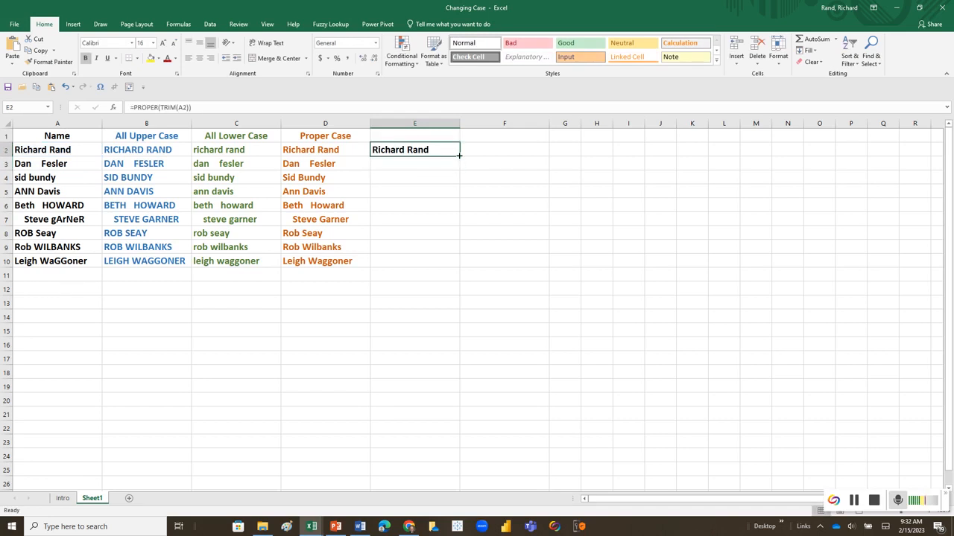
{"action": "double_click", "coordinate": [459, 155]}
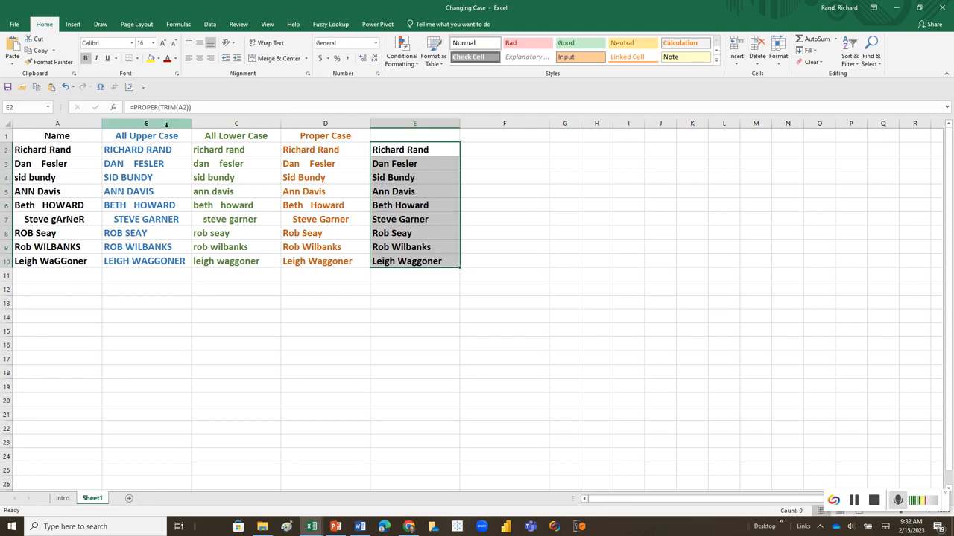
Step: Insert a blank column B between the Name and All Upper Case columns
{"action": "left_click", "coordinate": [166, 124]}
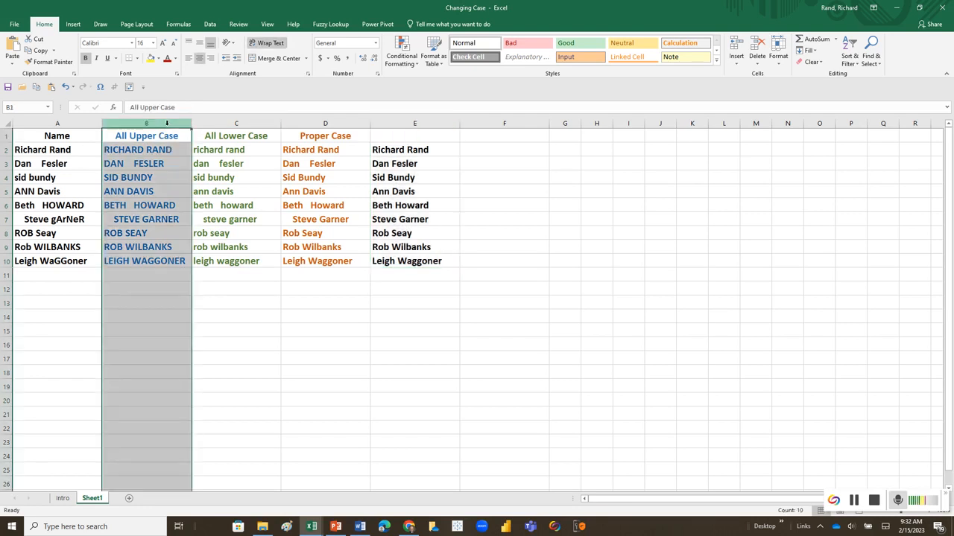
{"action": "right_click", "coordinate": [167, 125]}
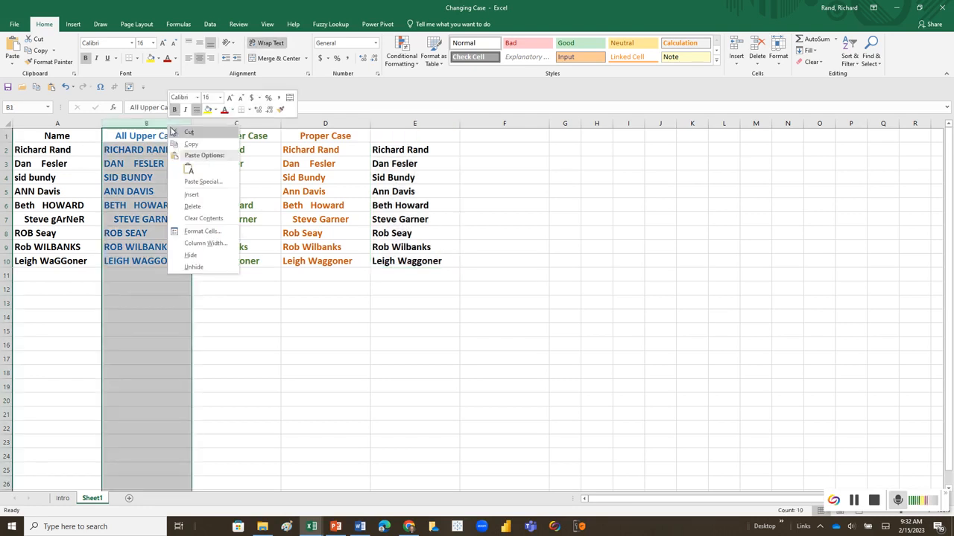
{"action": "left_click", "coordinate": [190, 195]}
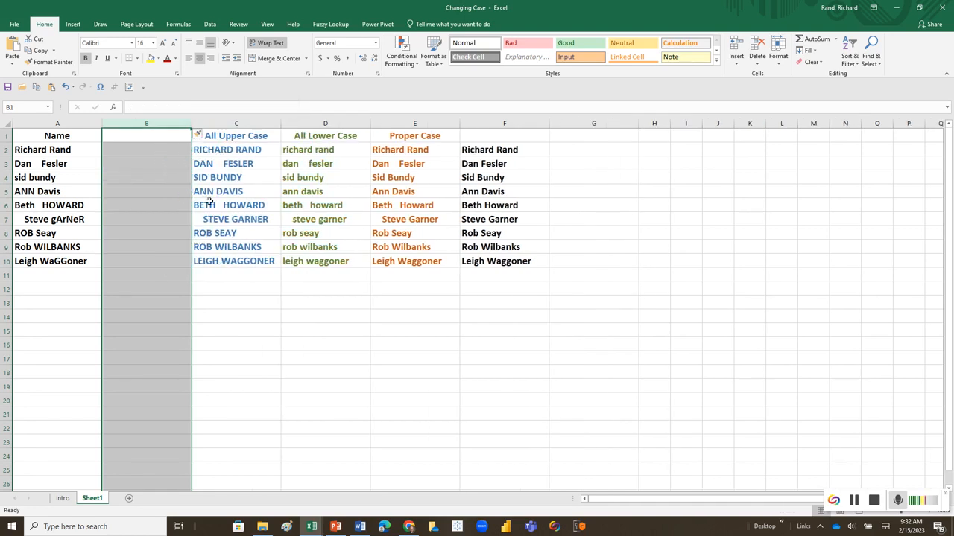
{"action": "left_click", "coordinate": [219, 154]}
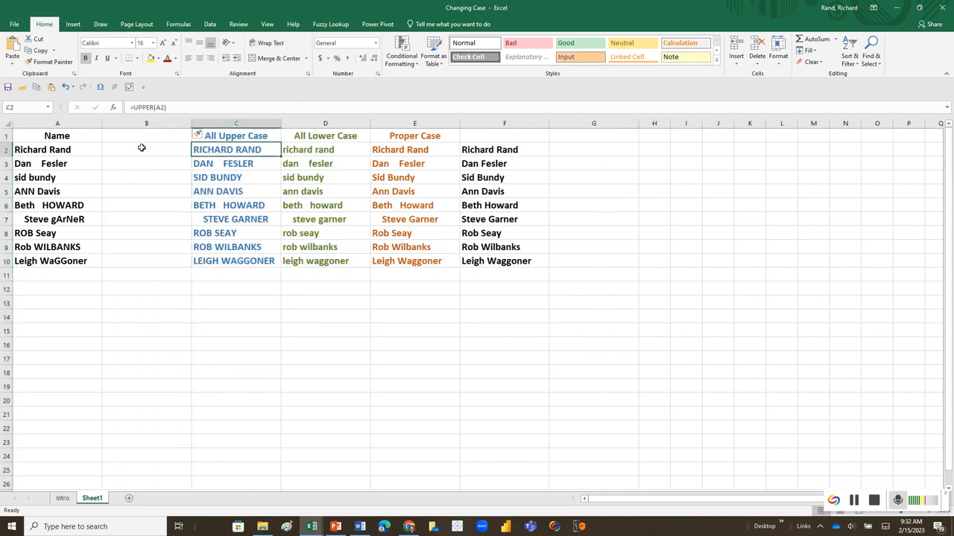
Step: Enter the first person's full name in B2, in proper case with single spacing, as a Flash Fill example
{"action": "left_click", "coordinate": [141, 147]}
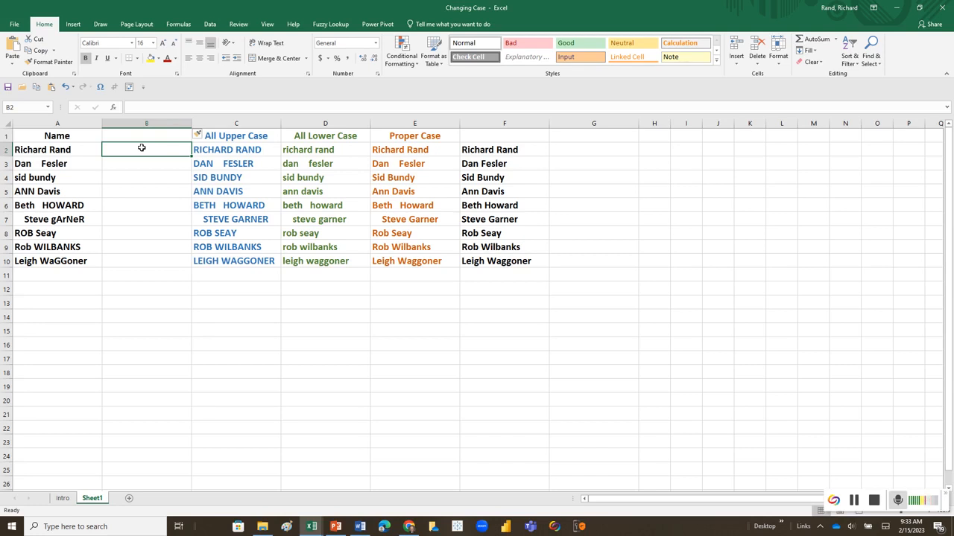
{"action": "type", "text": "Richard"}
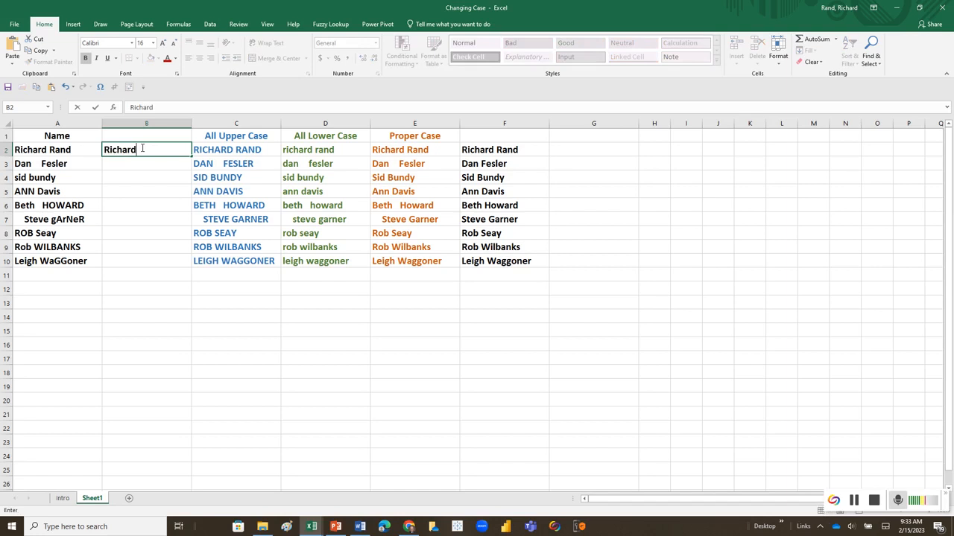
{"action": "type", "text": " Rand"}
{"action": "key", "text": "Return"}
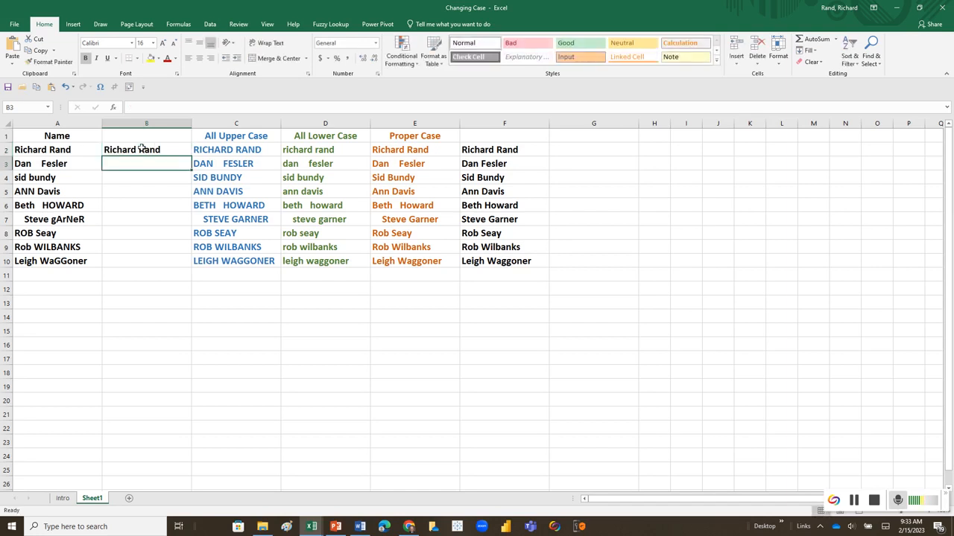
{"action": "type", "text": "Dan Fesler"}
{"action": "key", "text": "BackSpace"}
{"action": "key", "text": "BackSpace"}
{"action": "key", "text": "BackSpace"}
{"action": "key", "text": "BackSpace"}
{"action": "key", "text": "BackSpace"}
{"action": "key", "text": "BackSpace"}
{"action": "key", "text": "BackSpace"}
{"action": "key", "text": "BackSpace"}
{"action": "key", "text": "BackSpace"}
{"action": "key", "text": "BackSpace"}
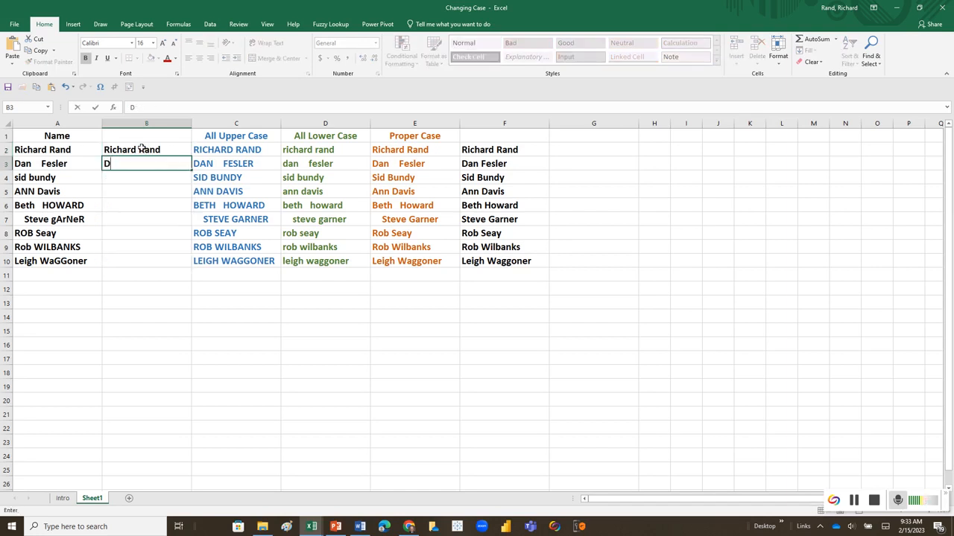
Step: Try to Flash Fill B2:B10 from the single example name in B2, and undo that fill
{"action": "left_click_drag", "start_coordinate": [179, 149], "coordinate": [175, 253]}
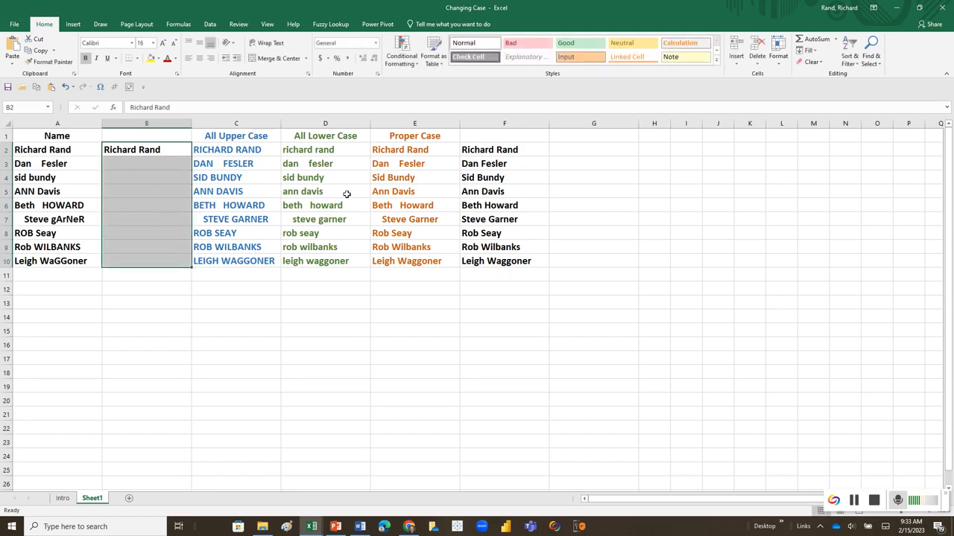
{"action": "left_click", "coordinate": [814, 51]}
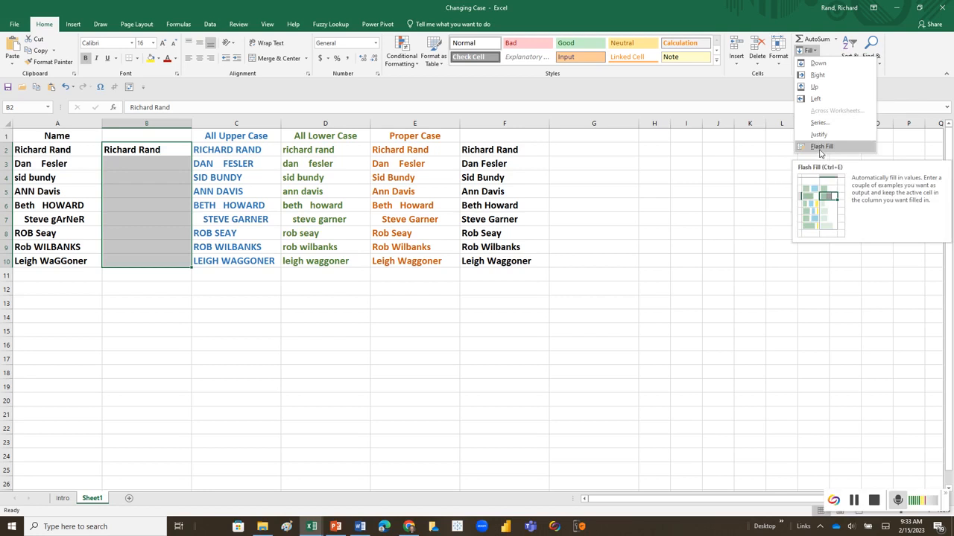
{"action": "left_click", "coordinate": [634, 288]}
{"action": "key", "text": "ctrl+e"}
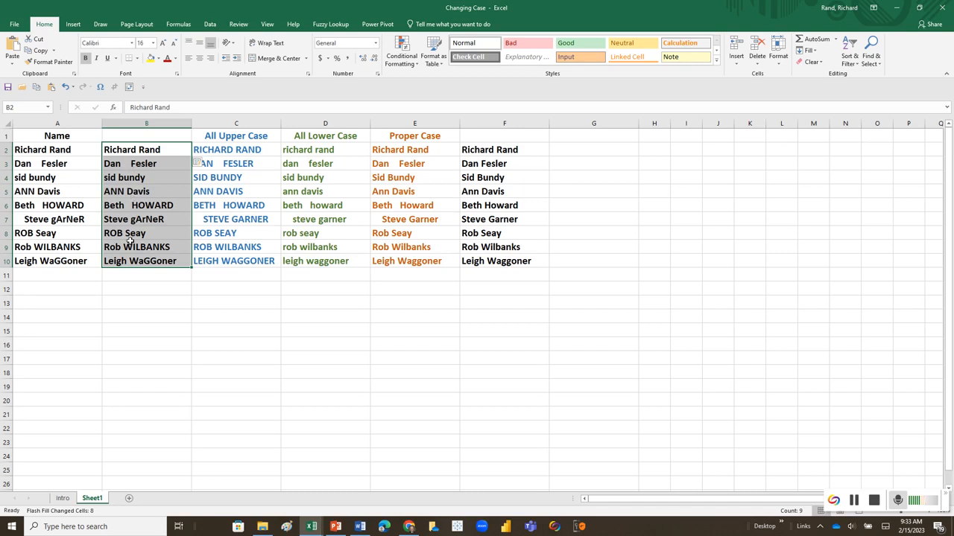
{"action": "left_click", "coordinate": [67, 89]}
Step: Enter the second person's full name in B3 with a single space as another example, and Flash Fill B2:B10
{"action": "left_click", "coordinate": [117, 158]}
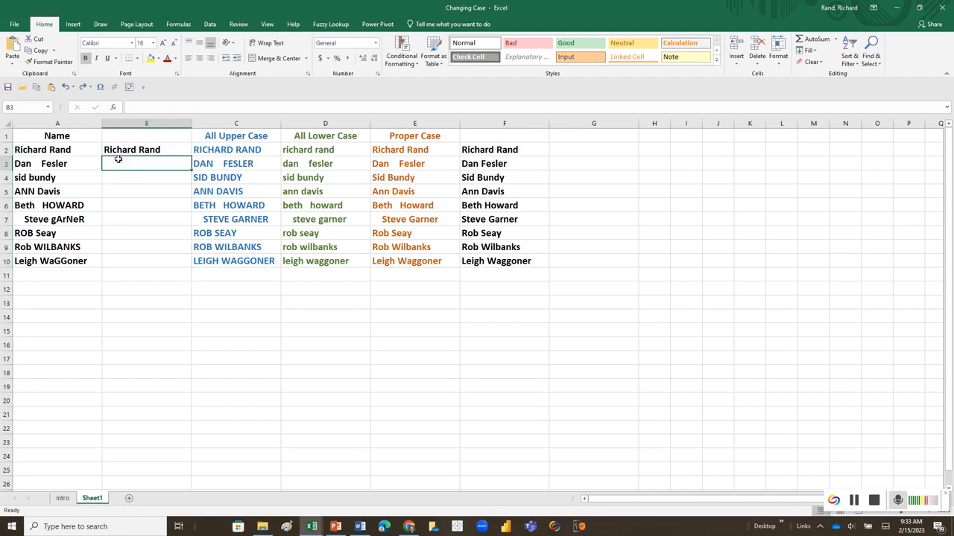
{"action": "type", "text": "Dan Fesler"}
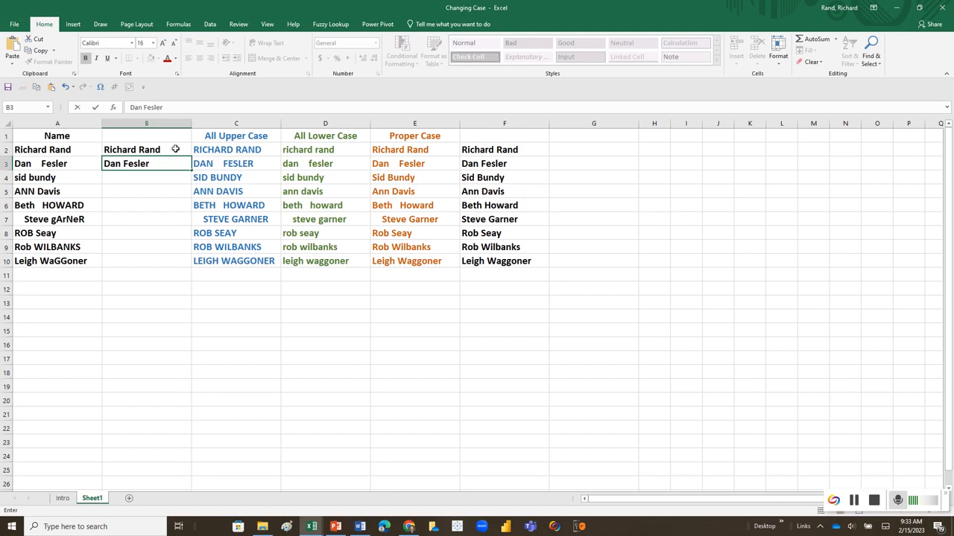
{"action": "left_click_drag", "start_coordinate": [171, 149], "coordinate": [159, 255]}
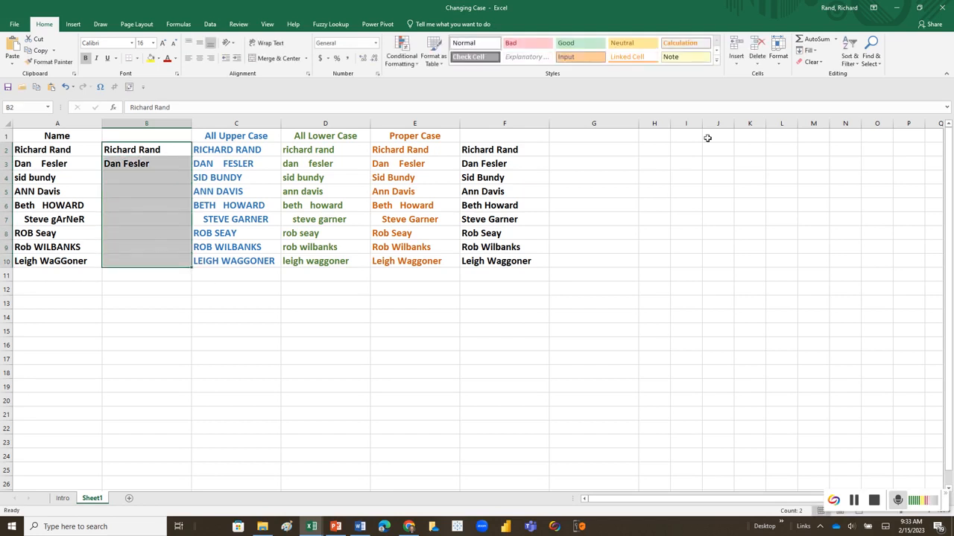
{"action": "left_click", "coordinate": [810, 50]}
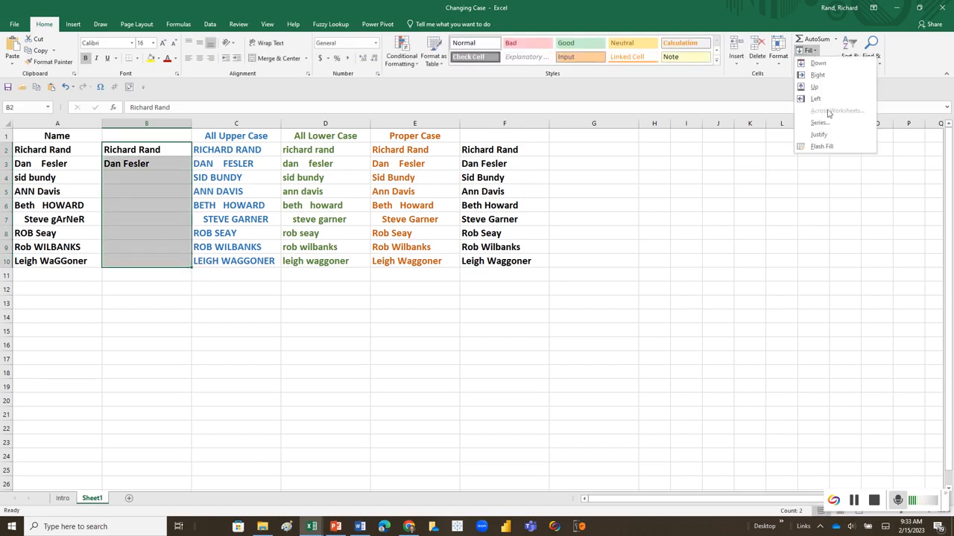
{"action": "left_click", "coordinate": [821, 146]}
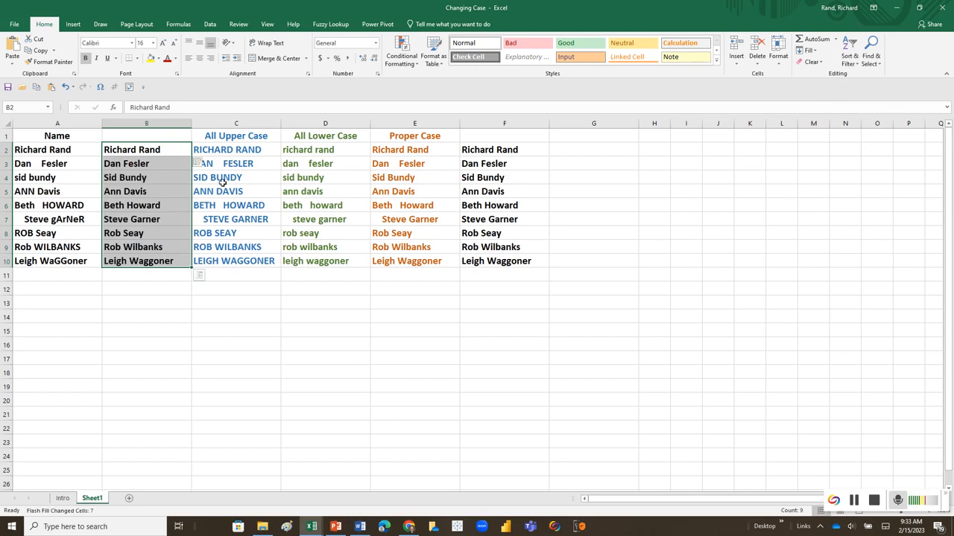
{"action": "left_click", "coordinate": [161, 151]}
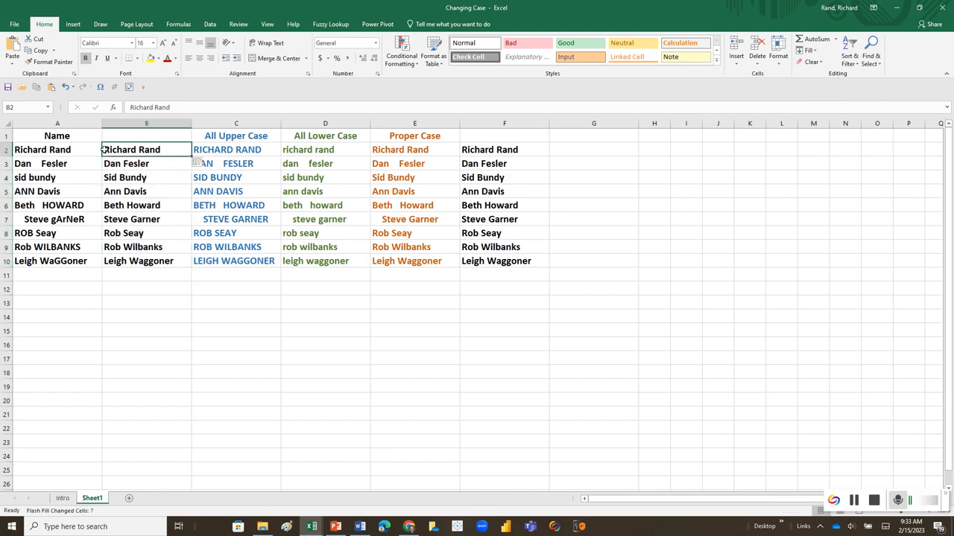